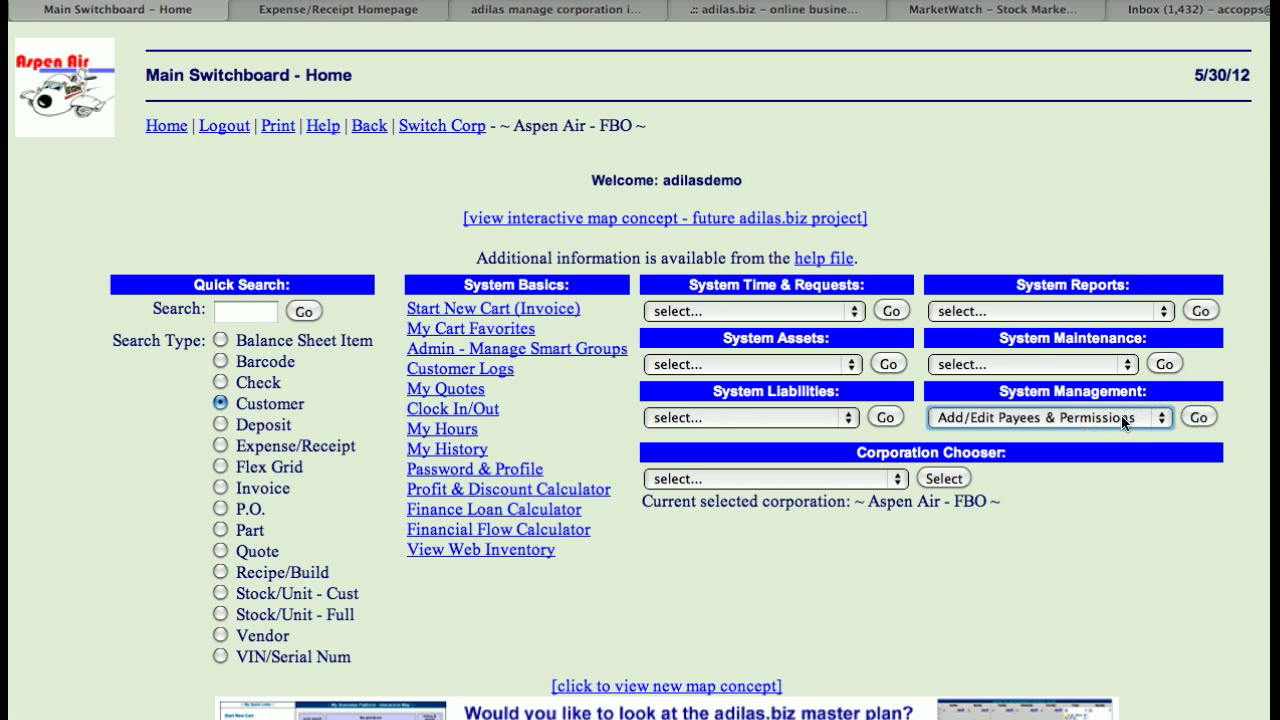
Open Add/Edit Payees & Permissions, view the page for searching or adding a payee, and return to the payee list.
left_click(1199, 420)
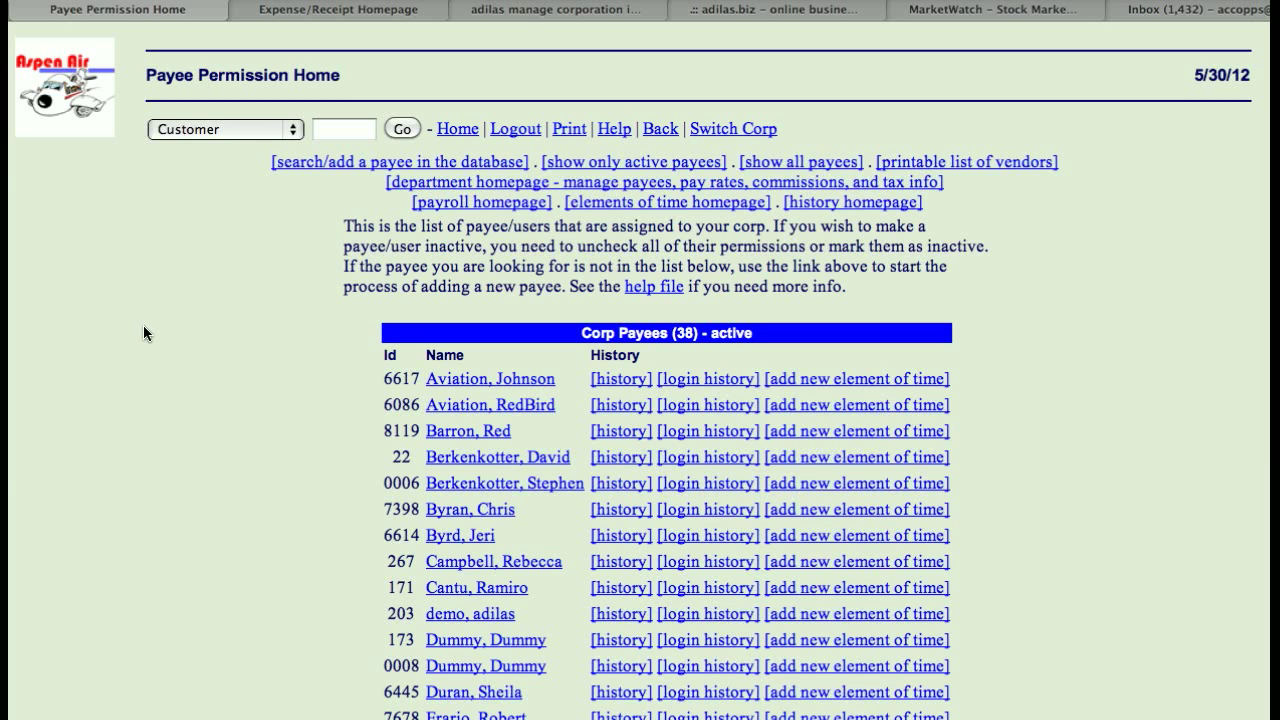
left_click(372, 165)
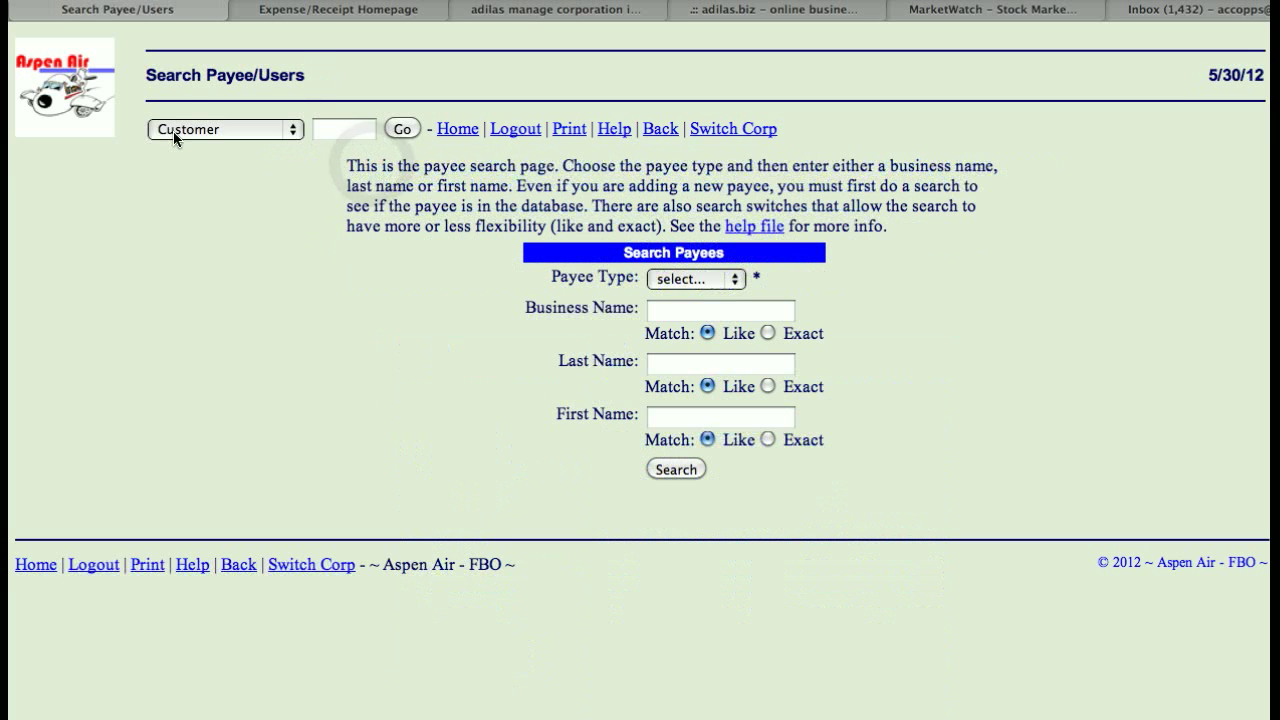
key("super+Left")
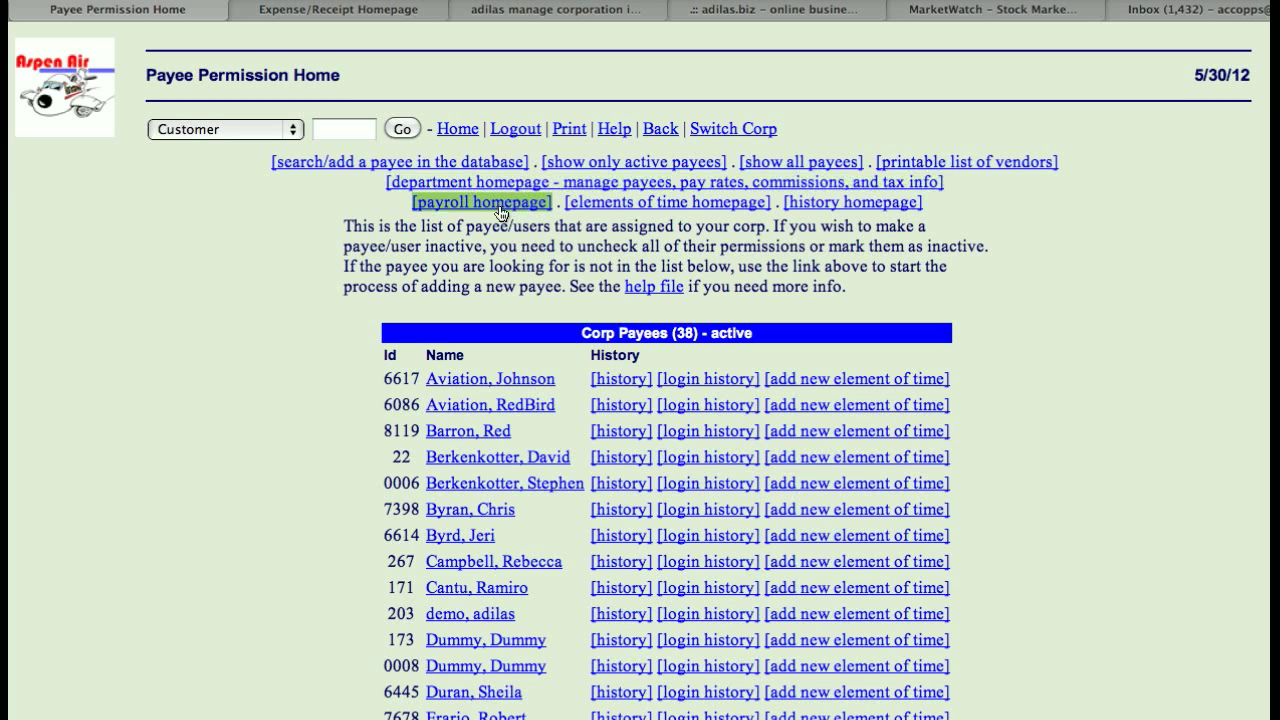
left_click(666, 204)
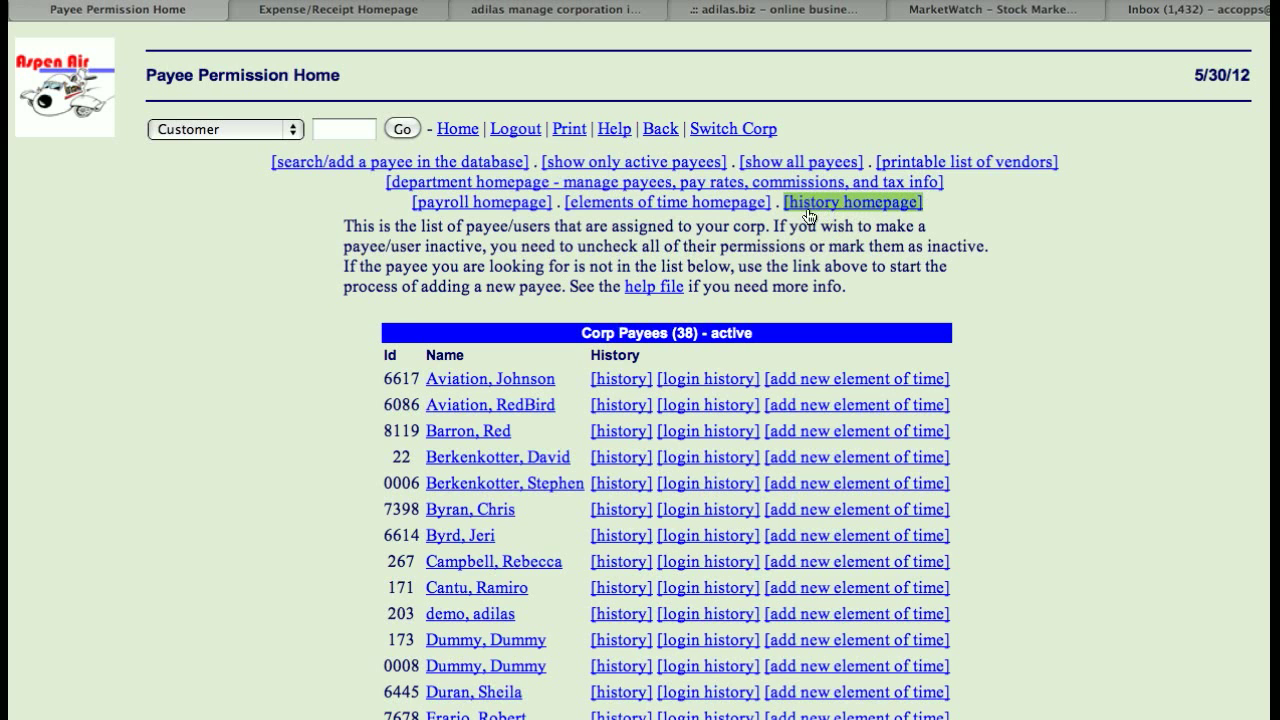
left_click(319, 327)
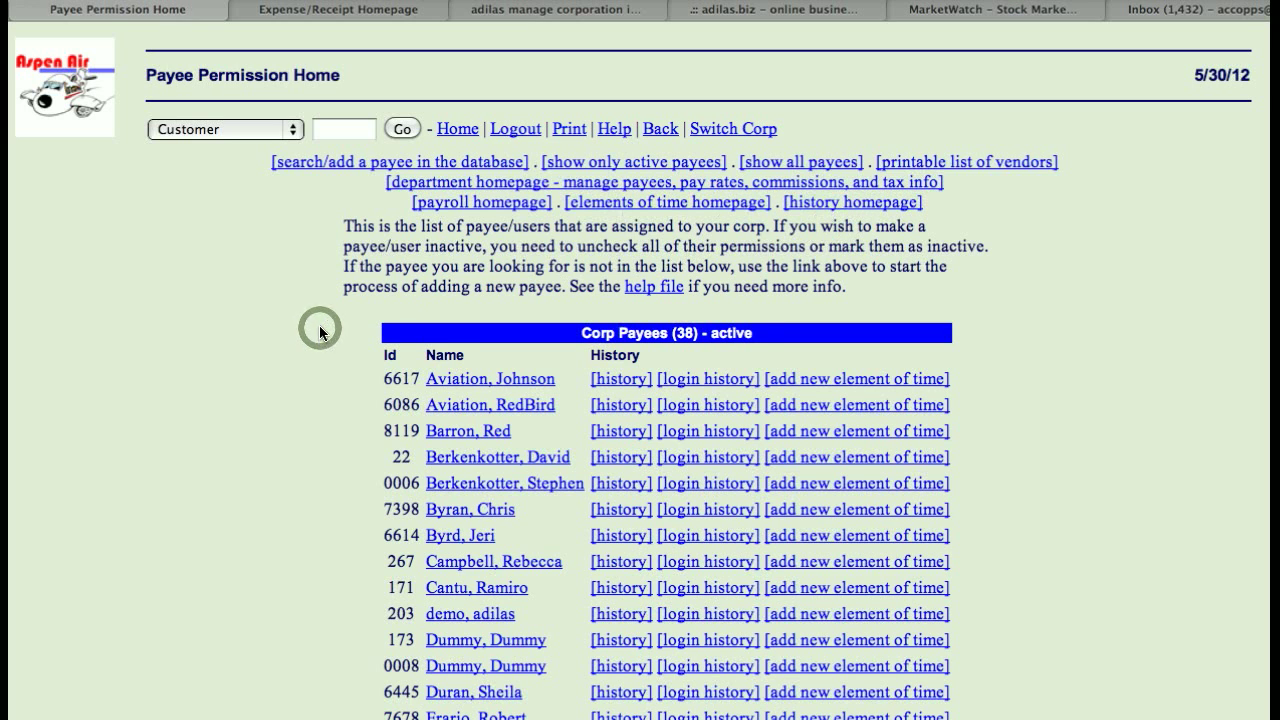
Examine the first active payee's contact details, payee status and permission settings, and return to the payee list.
scroll(319, 327, "down", 4)
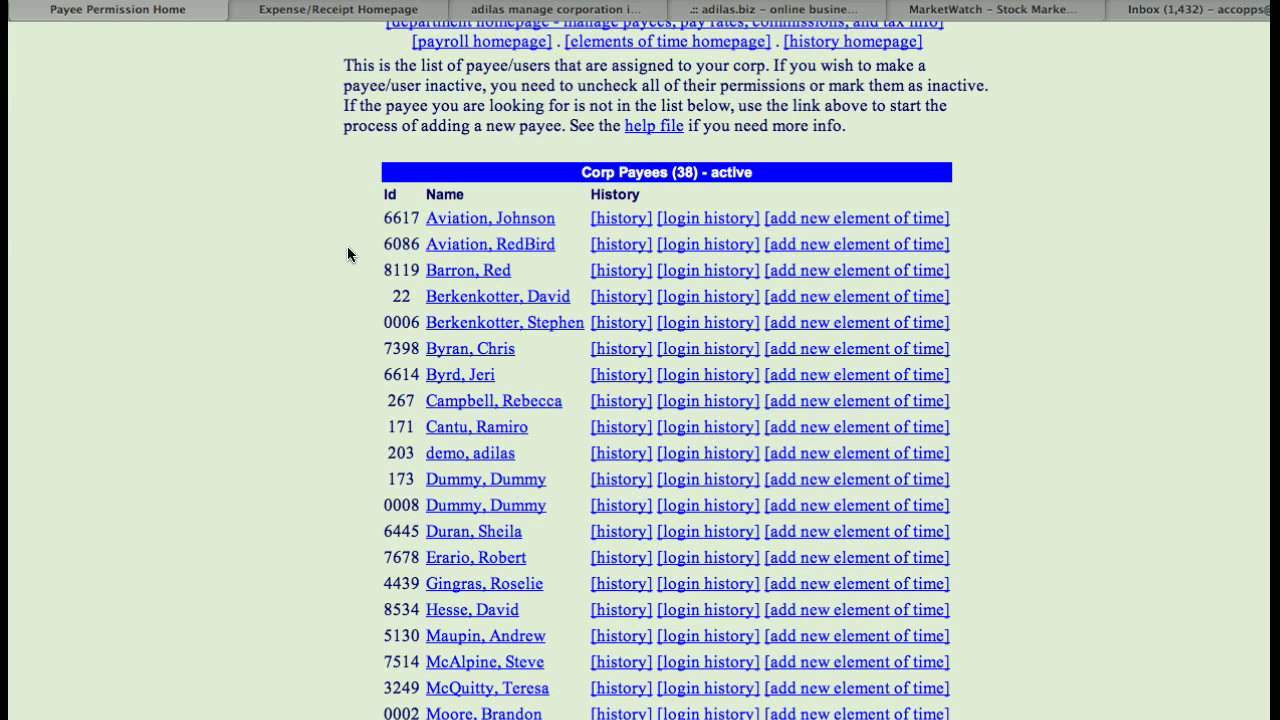
left_click(490, 220)
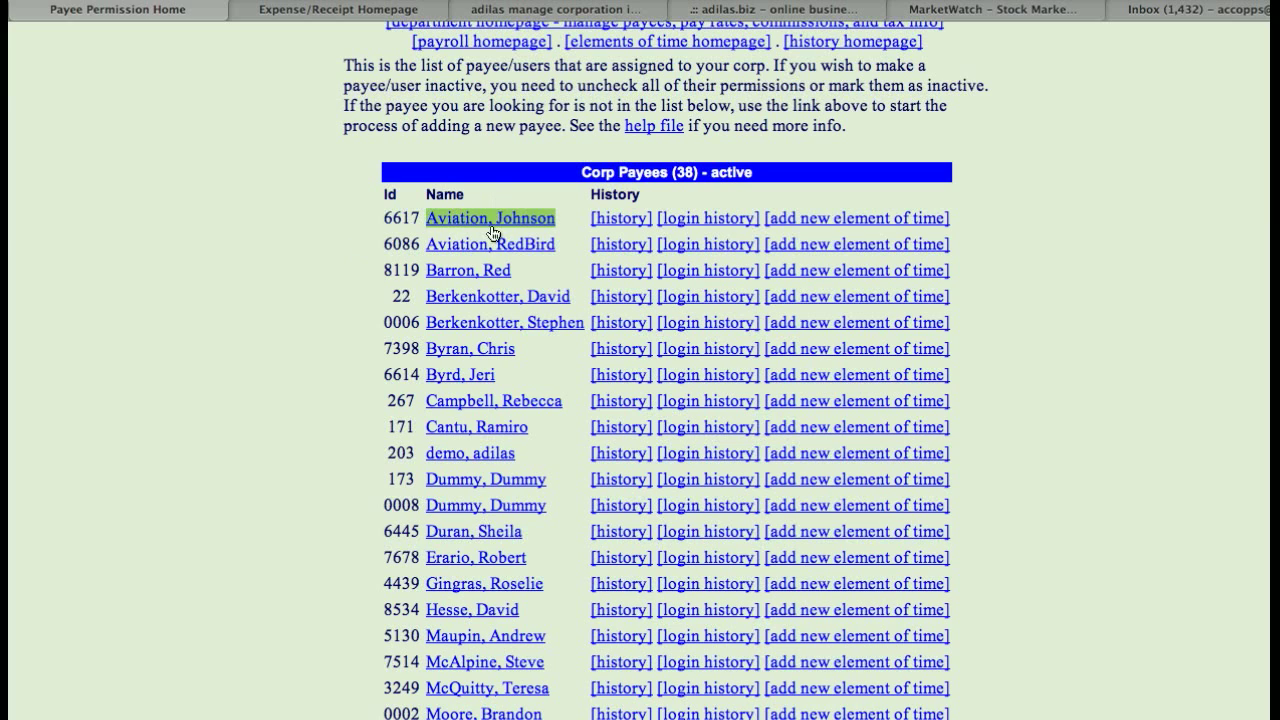
left_click(223, 365)
scroll(223, 365, "down", 3)
scroll(224, 372, "down", 3)
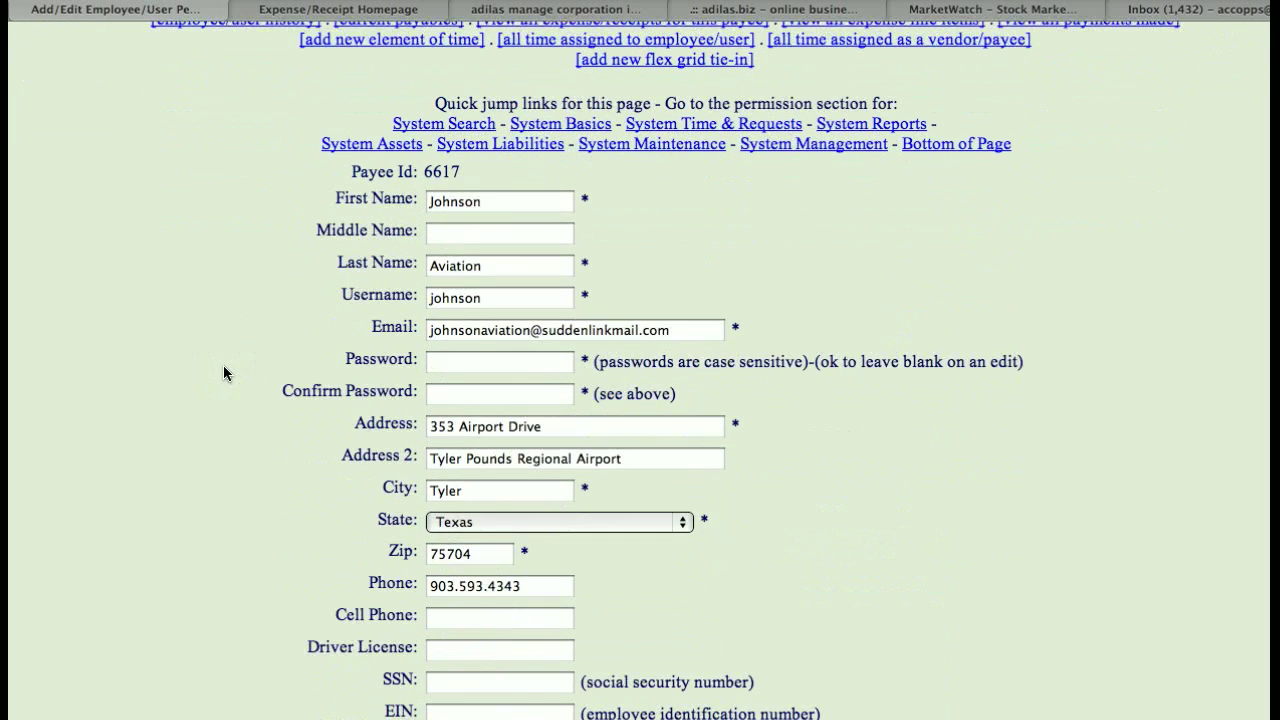
scroll(224, 368, "down", 3)
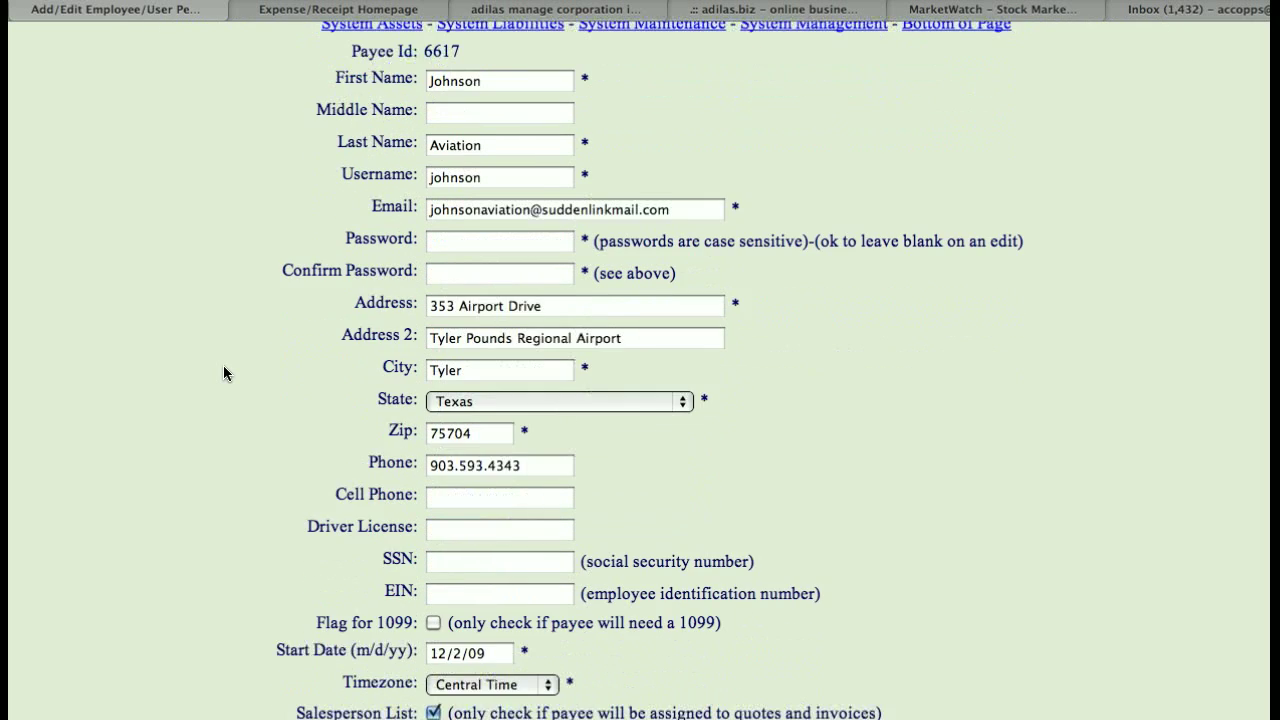
scroll(223, 373, "down", 2)
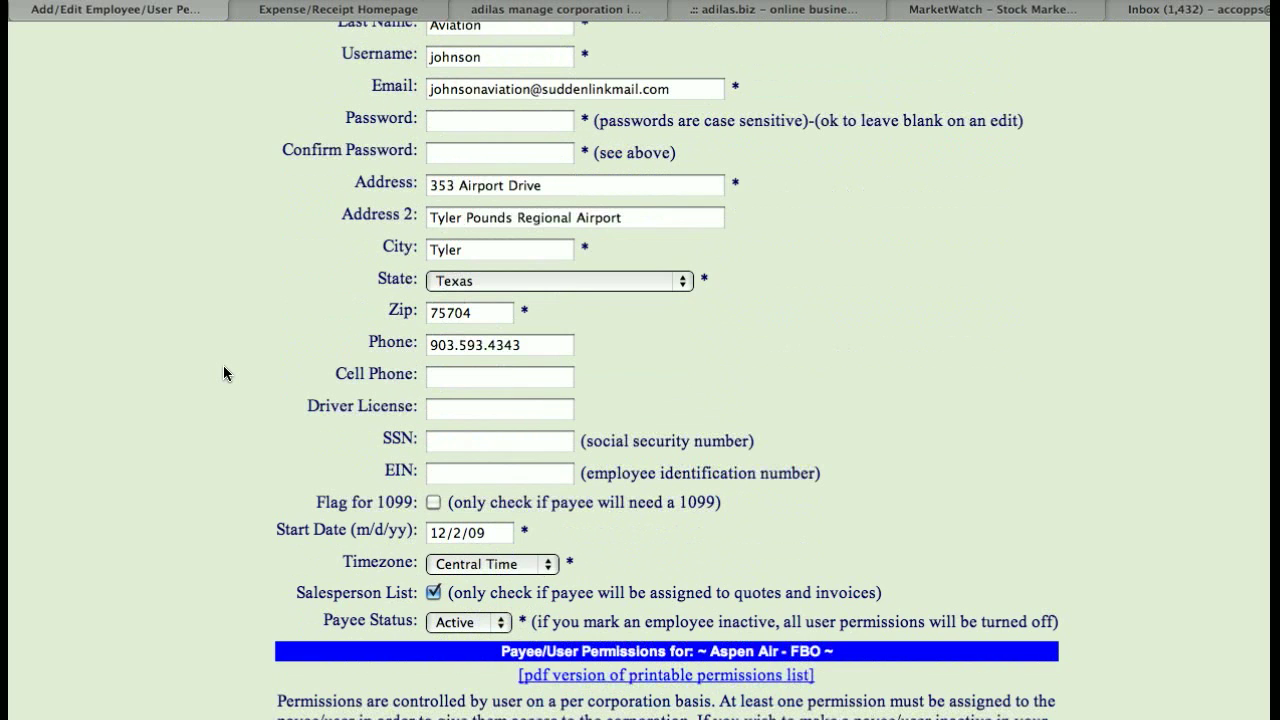
scroll(223, 373, "down", 3)
scroll(223, 373, "down", 5)
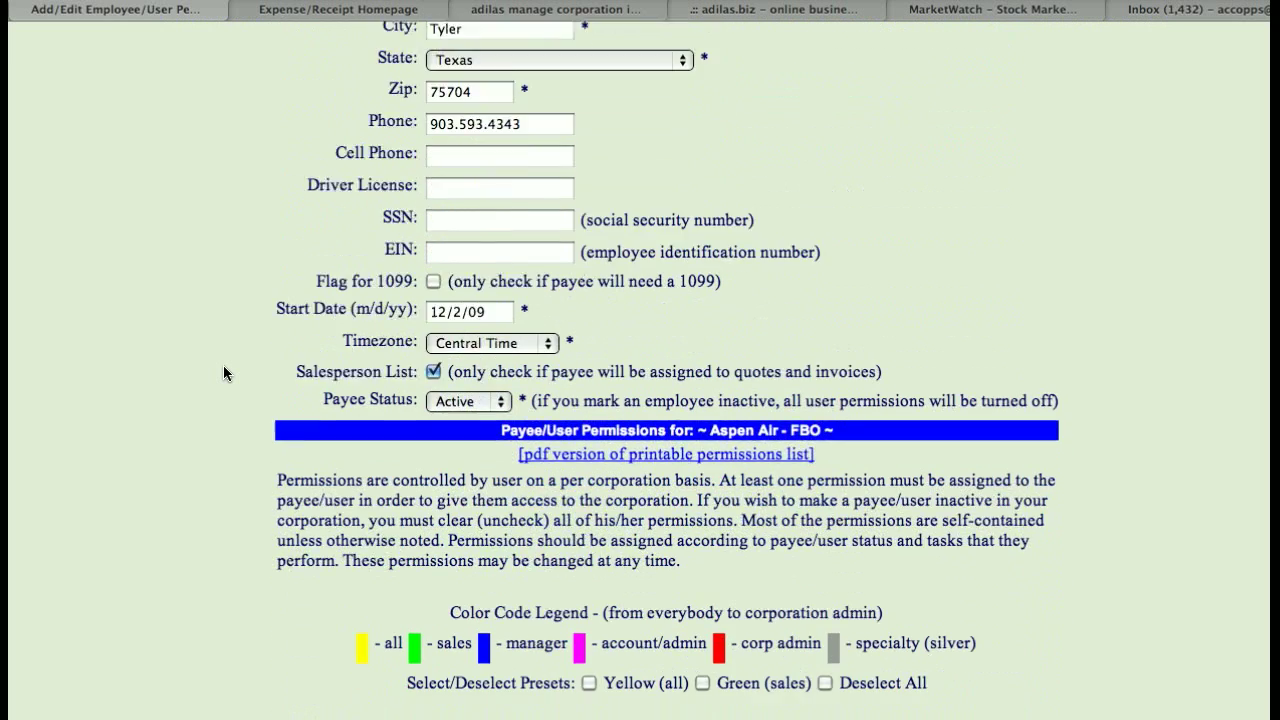
scroll(223, 373, "down", 10)
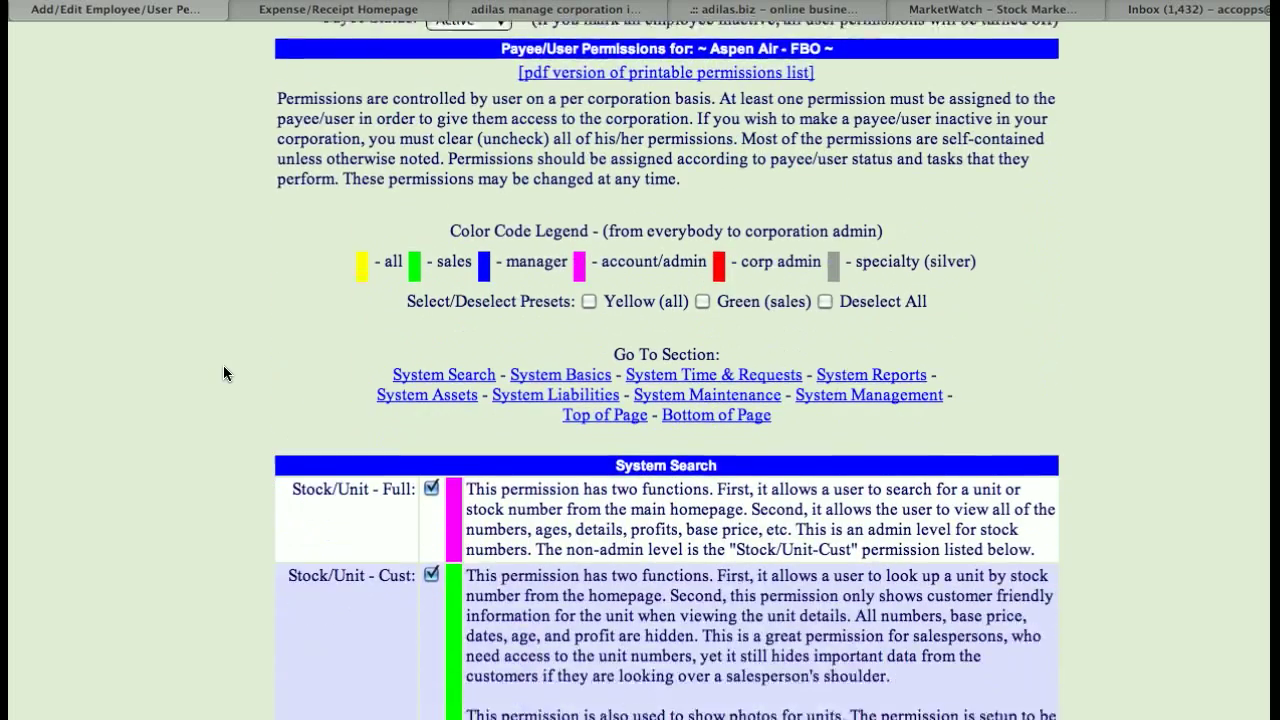
scroll(223, 373, "down", 3)
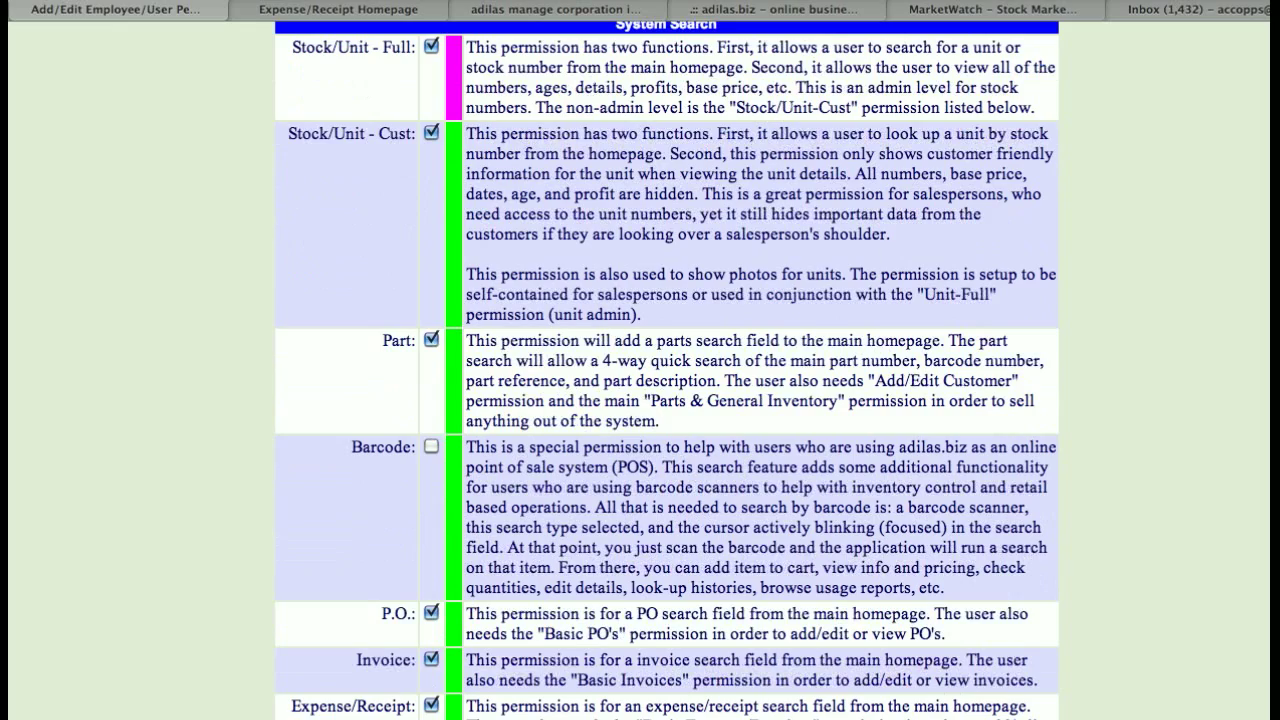
scroll(640, 360, "up", 20)
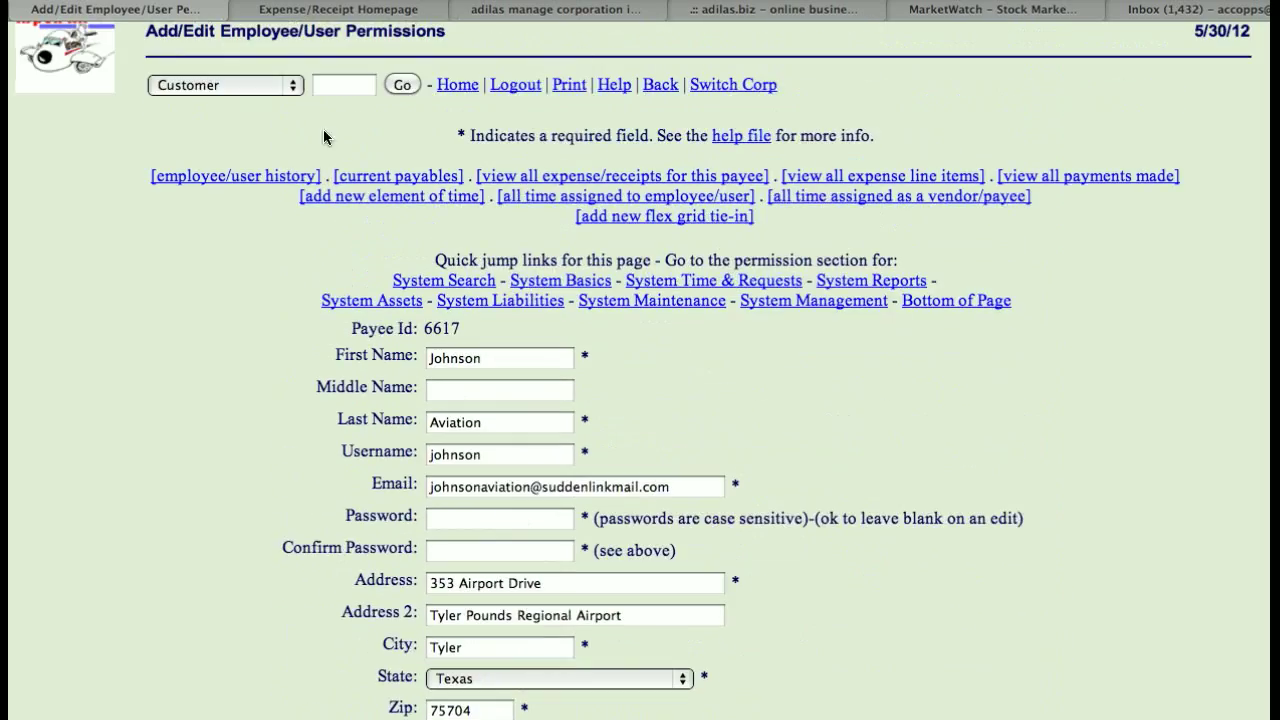
left_click(50, 0)
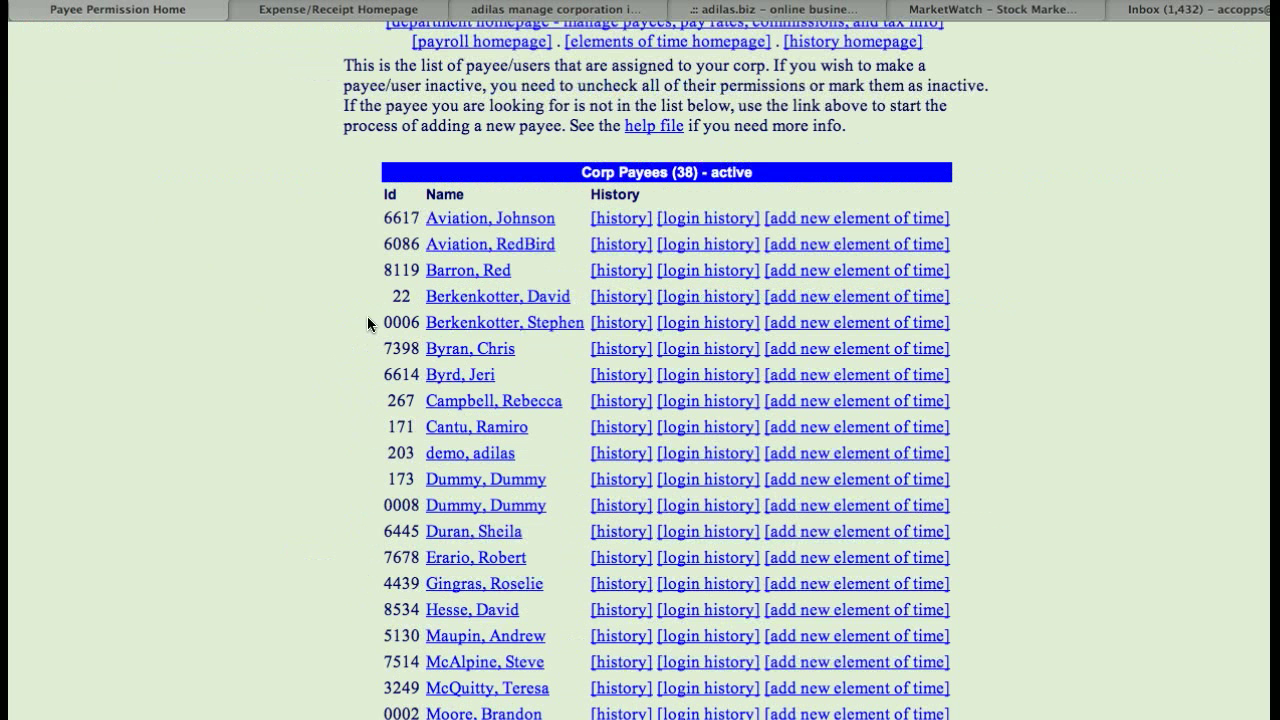
View the vendor/payee history of the first payee and return to the payee list.
left_click(613, 220)
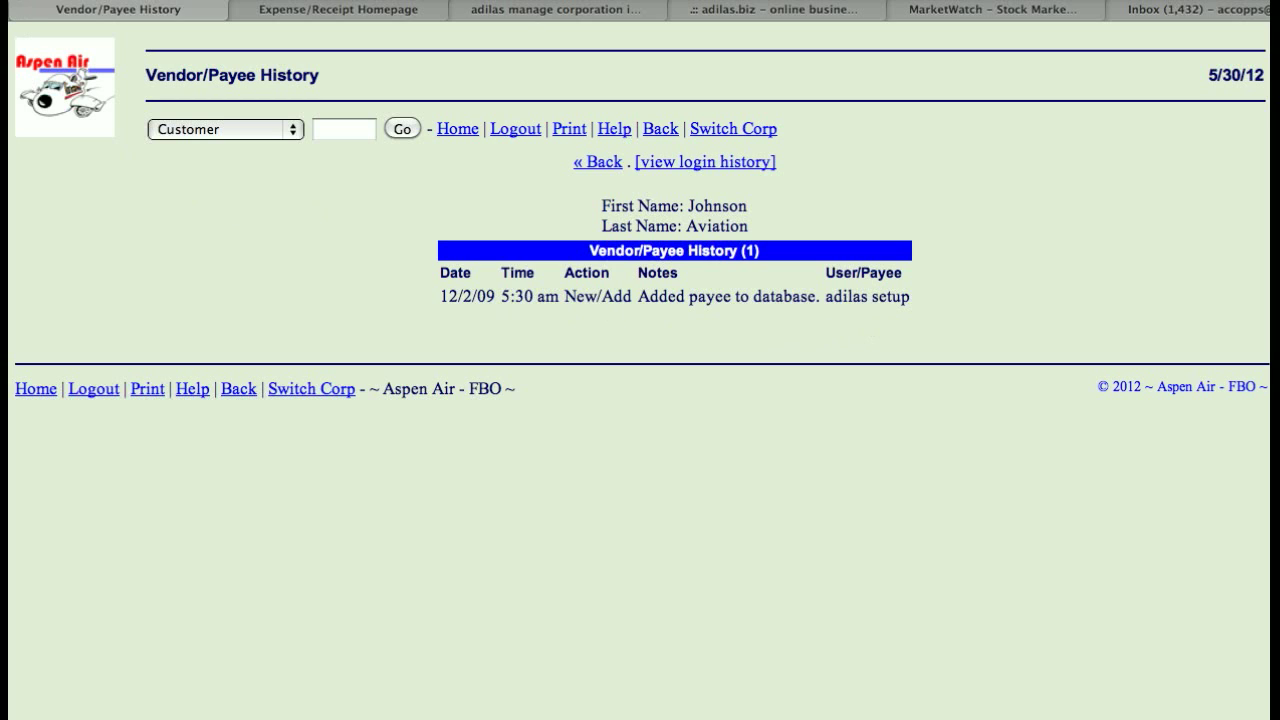
key("super+Left")
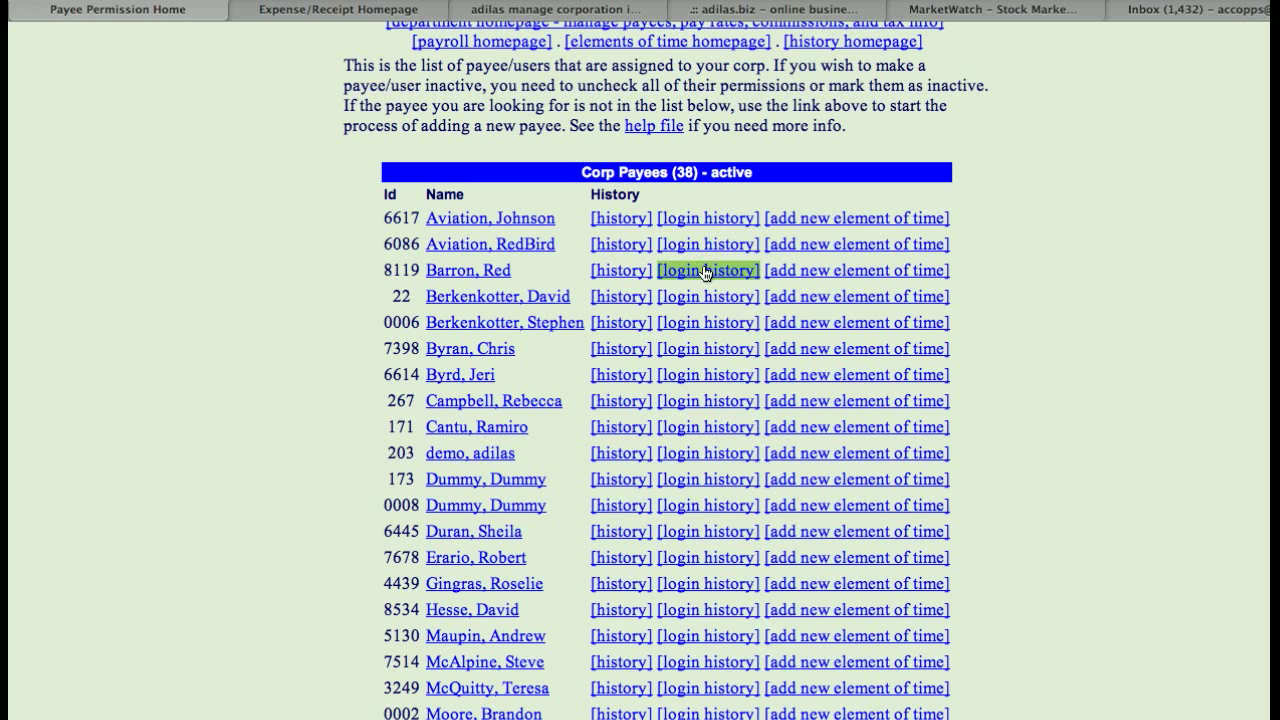
View the third payee's login history with IP addresses shown, and return to the payee list.
left_click(705, 272)
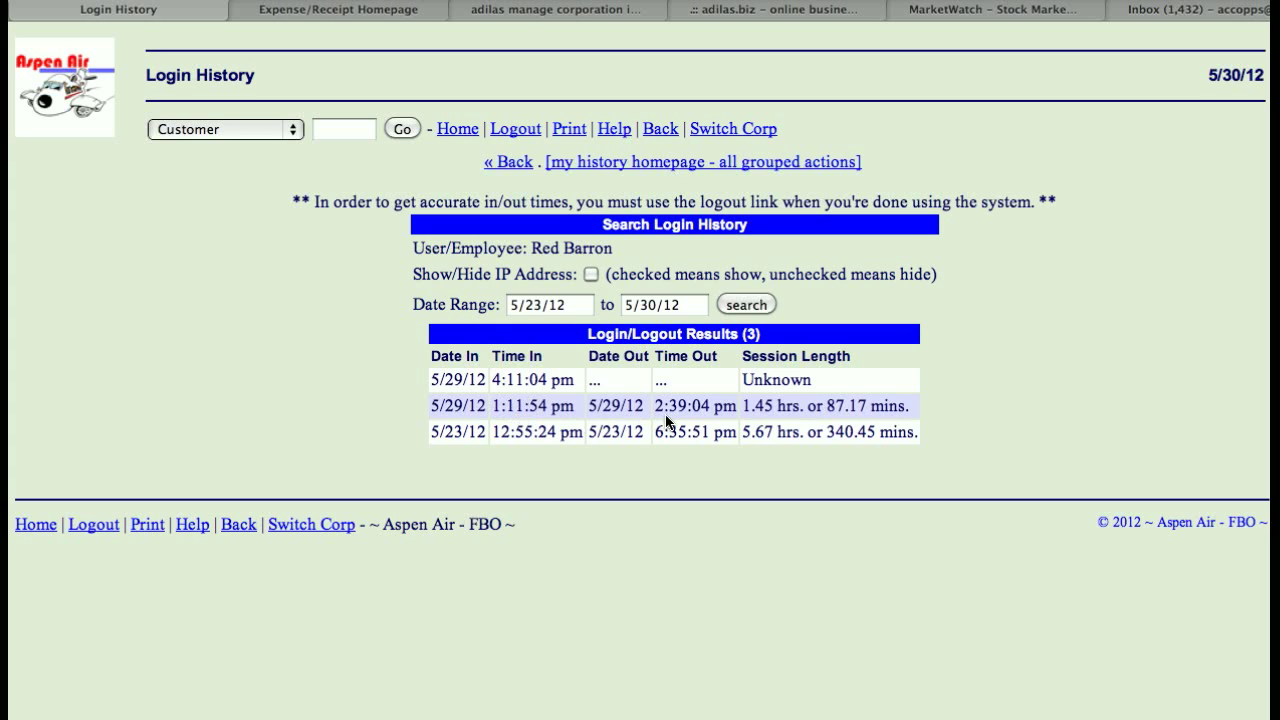
left_click(787, 411)
left_click(589, 275)
left_click(759, 305)
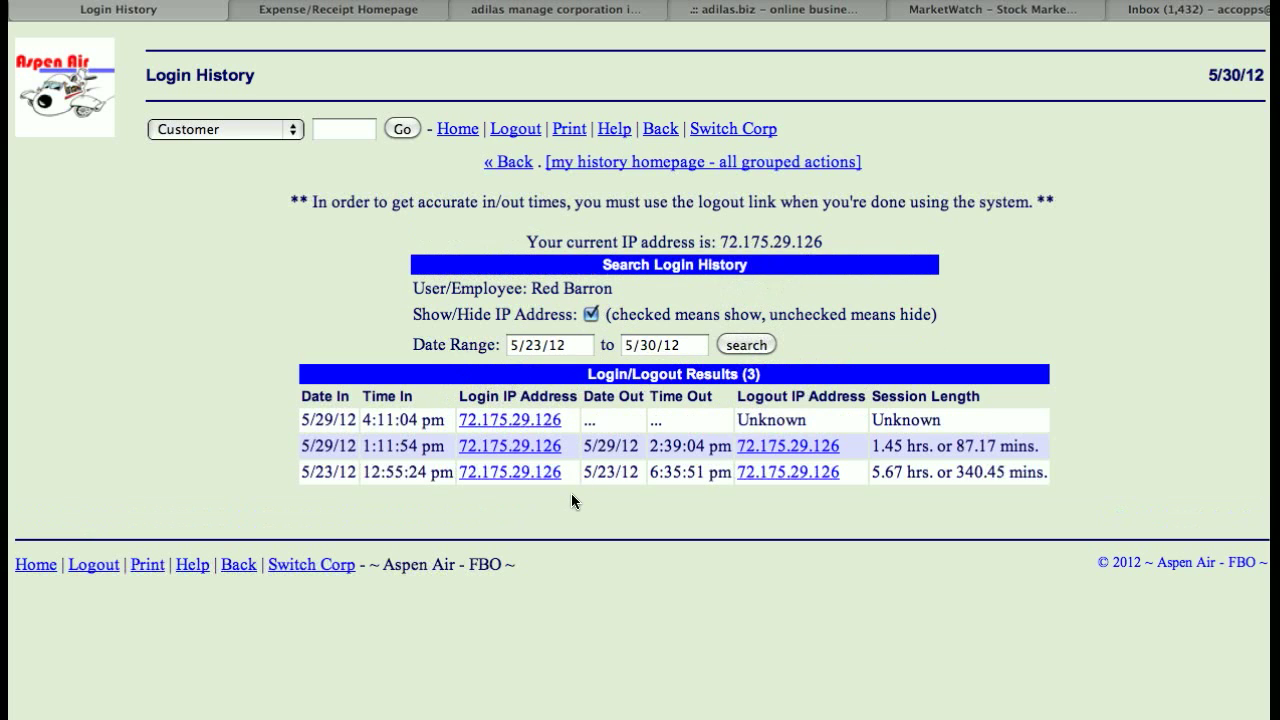
left_click(767, 474)
left_click(502, 160)
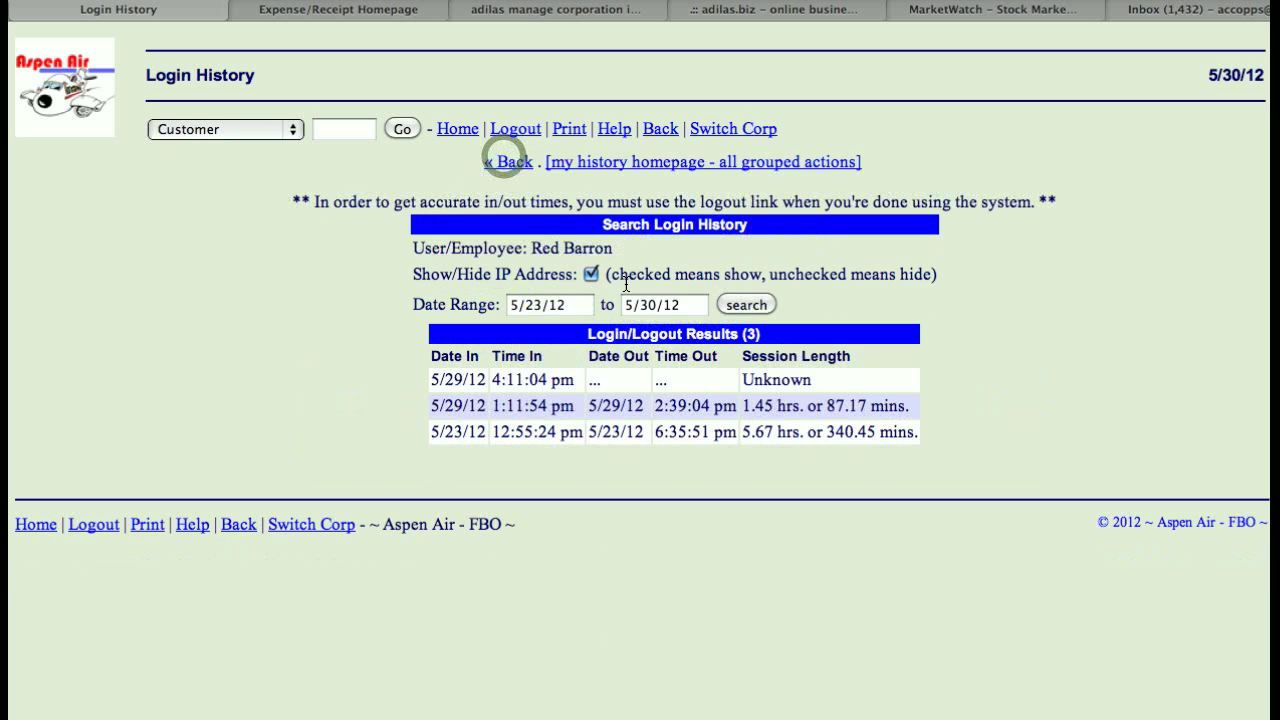
left_click(505, 161)
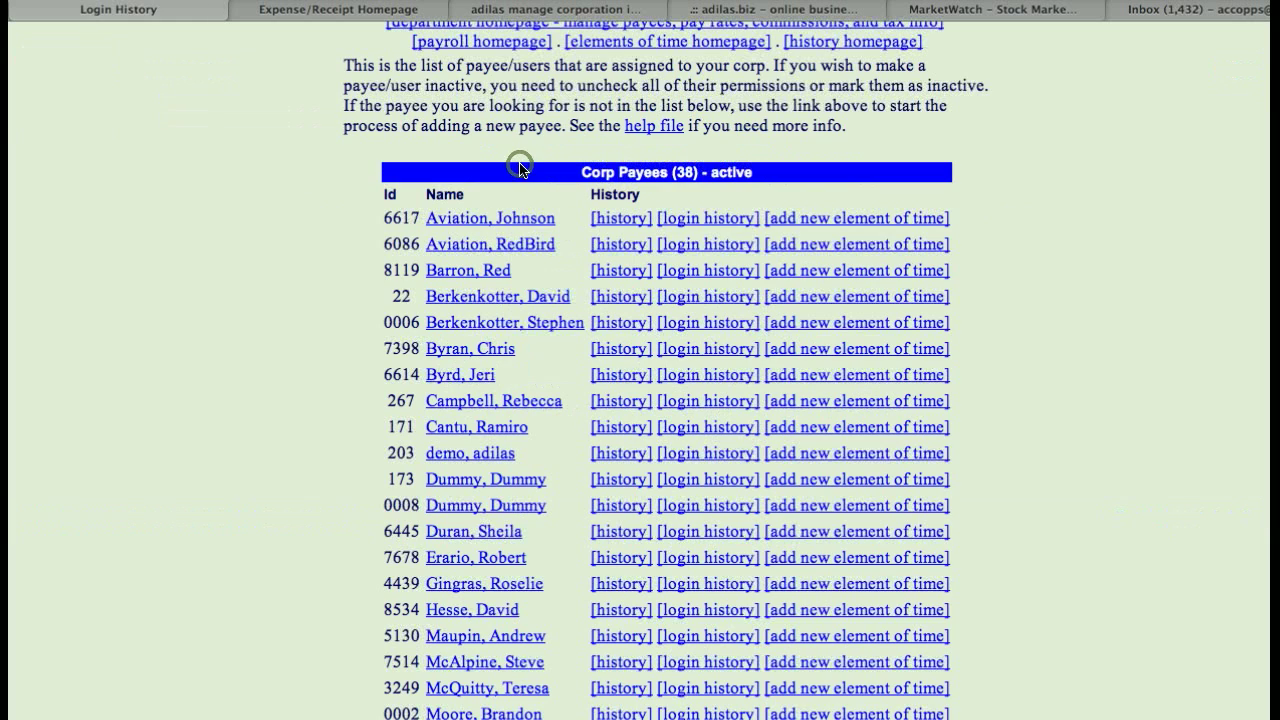
left_click(708, 224)
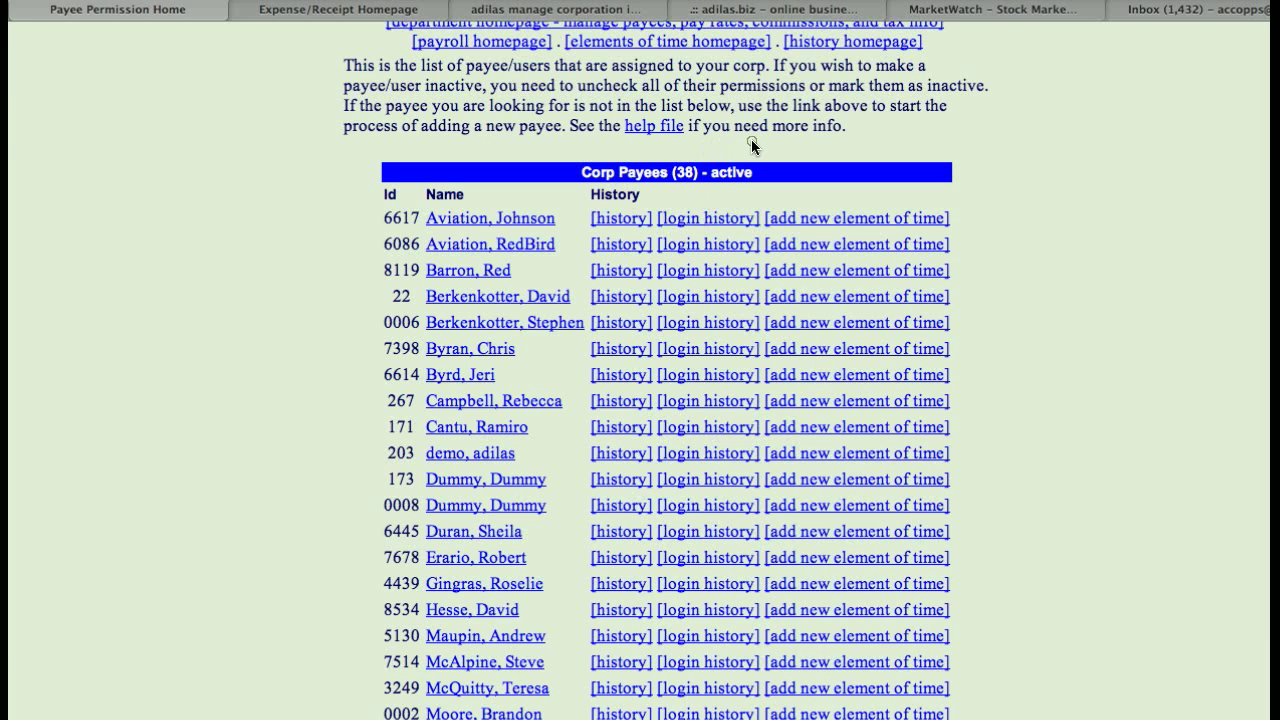
scroll(751, 139, "up", 2)
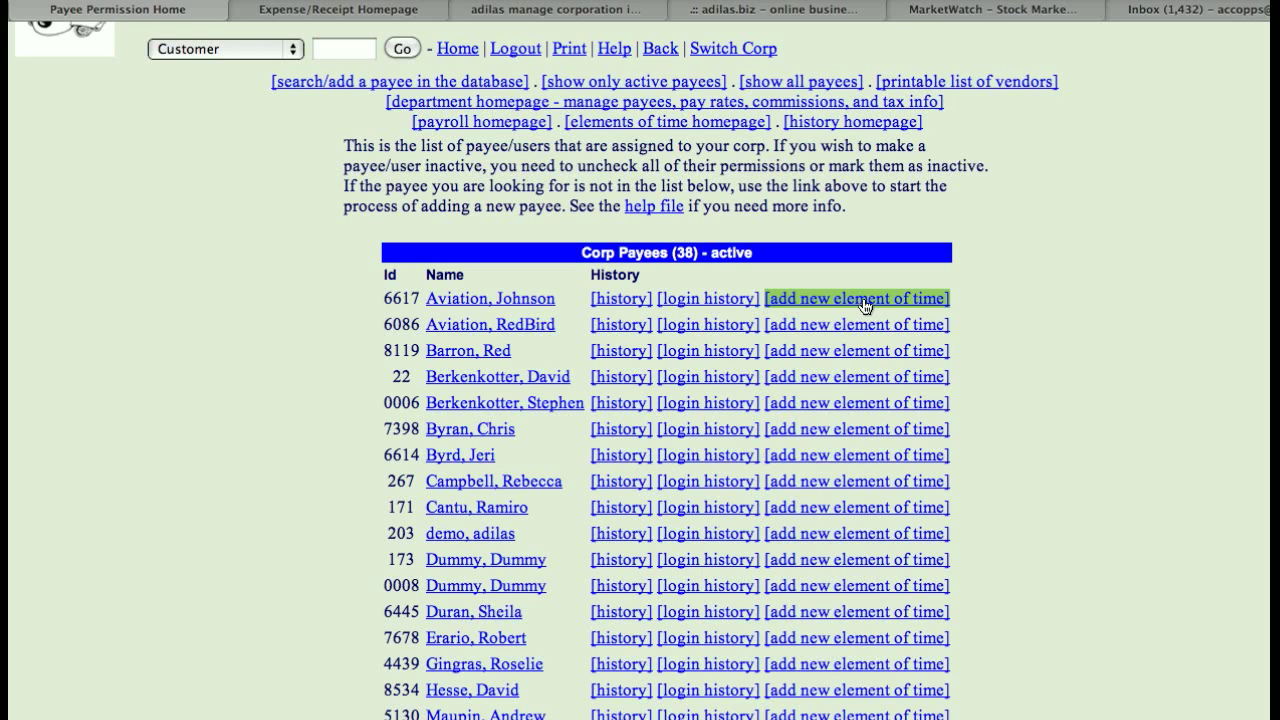
left_click(257, 336)
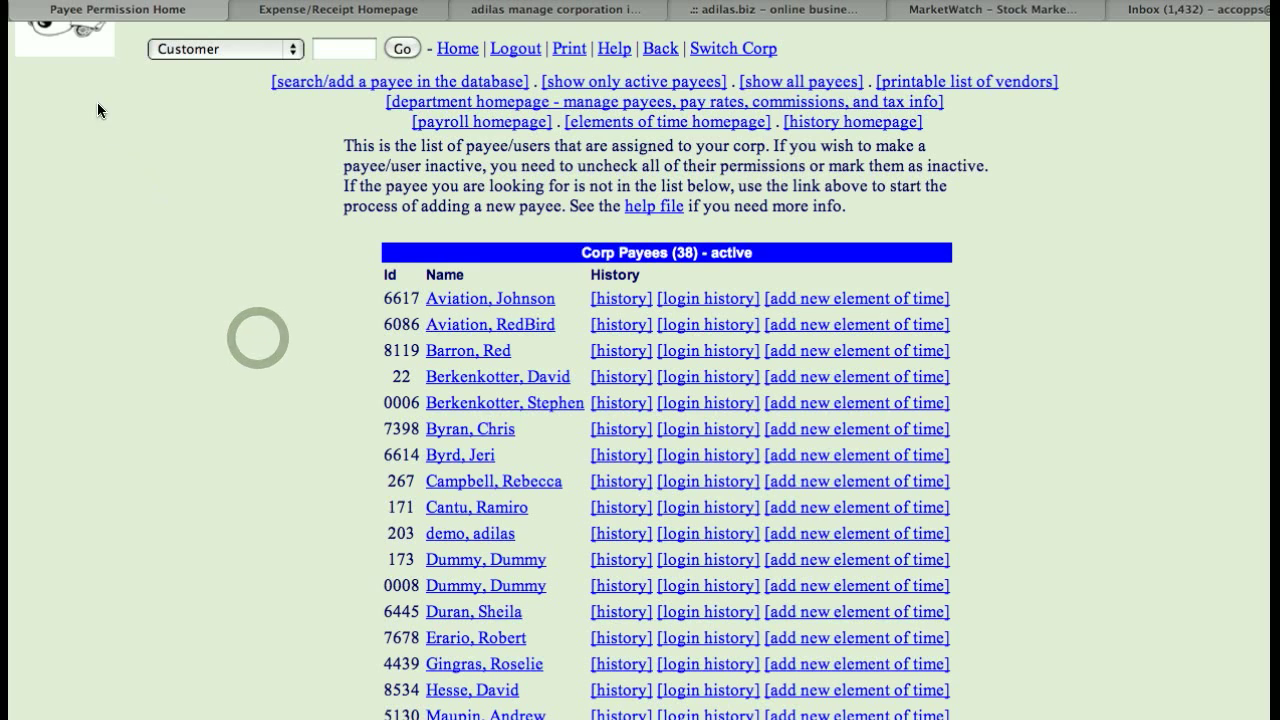
Return to the main switchboard and reopen Add/Edit Payees & Permissions from System Management.
left_click(84, 38)
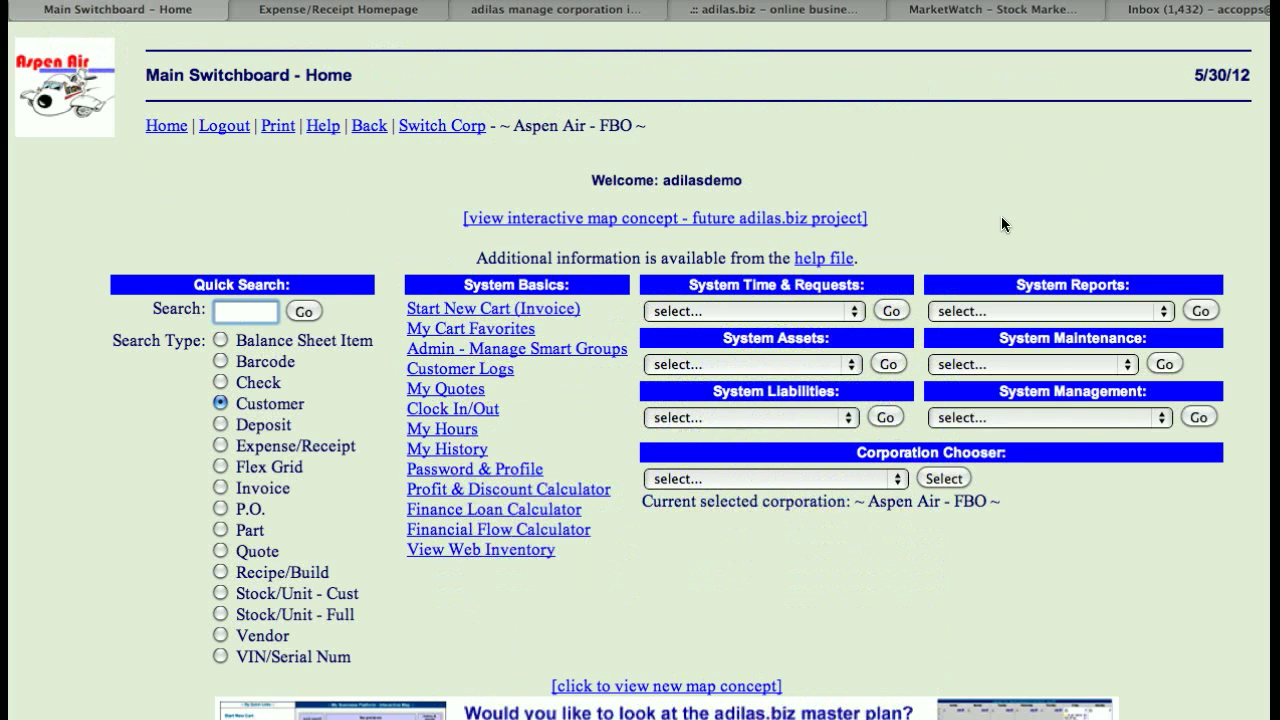
left_click(1099, 419)
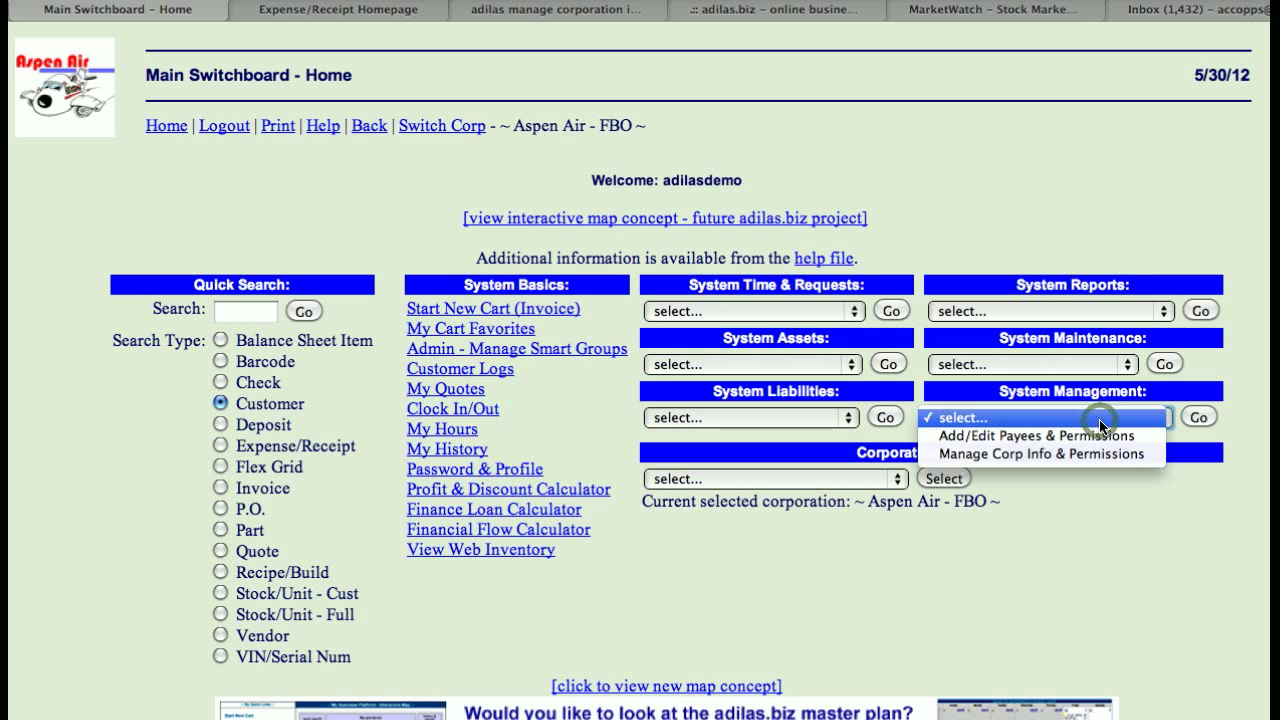
left_click(1106, 449)
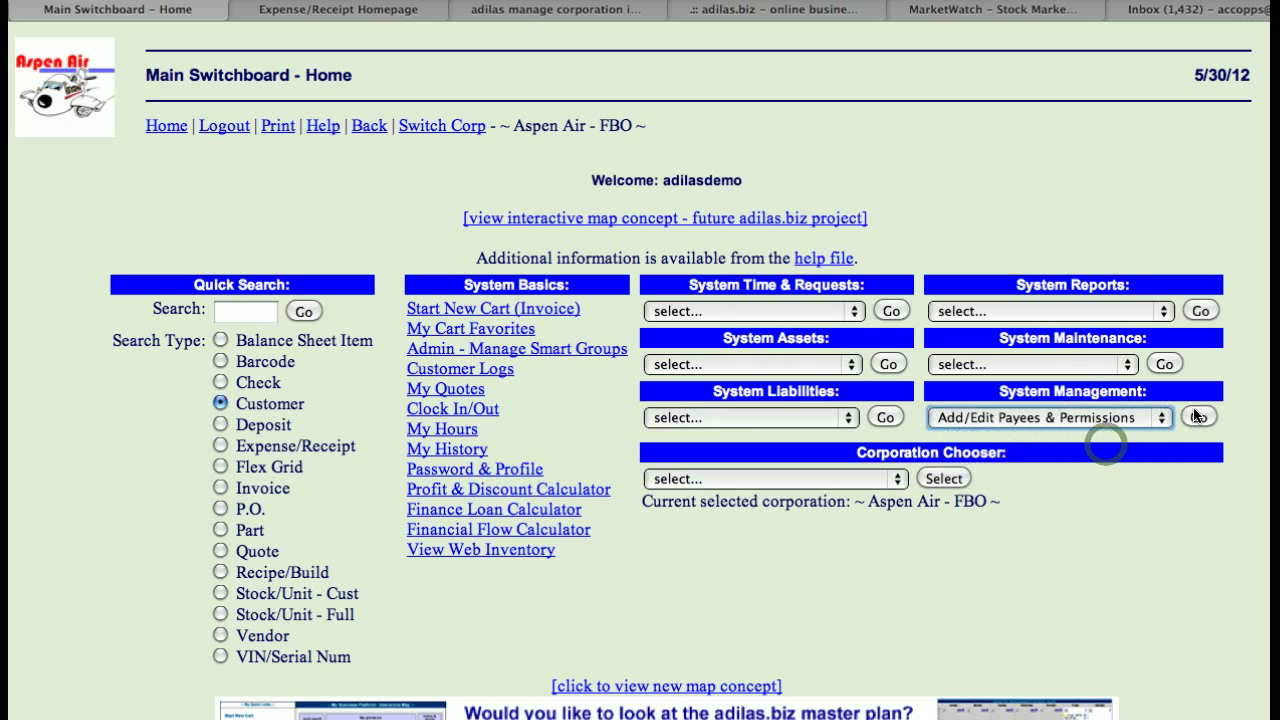
left_click(1199, 418)
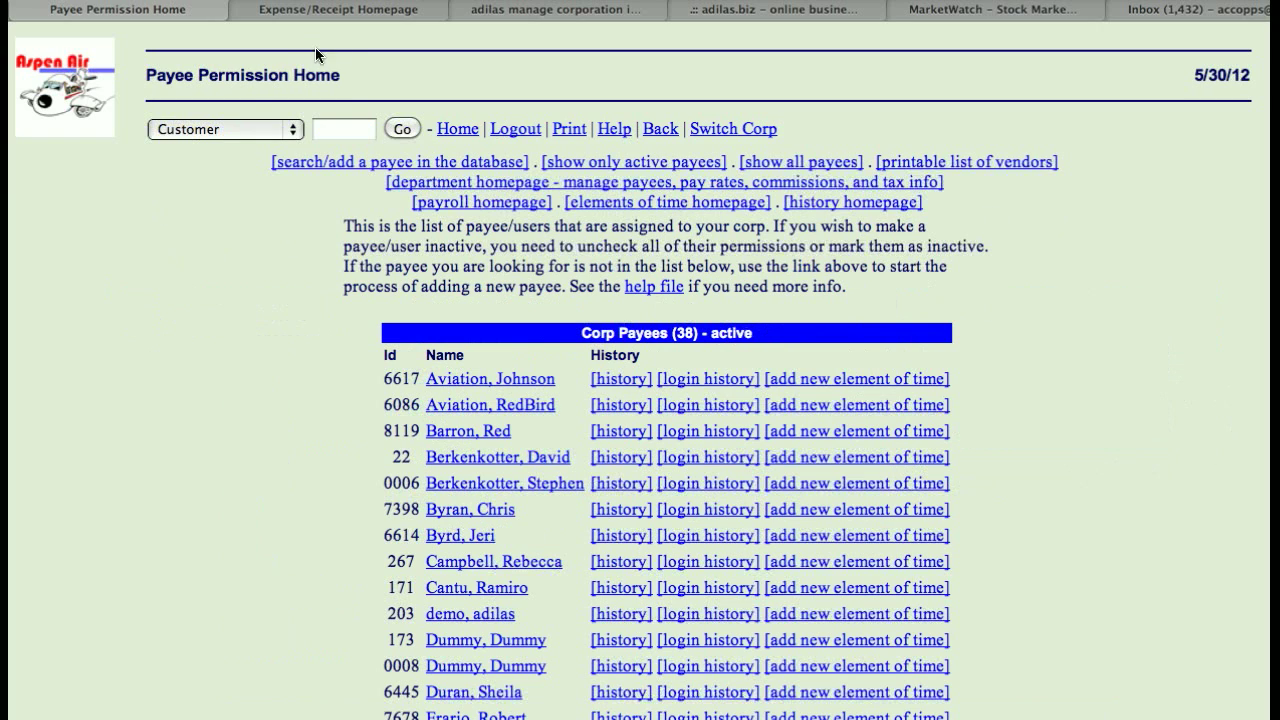
left_click_drag(349, 70, 141, 69)
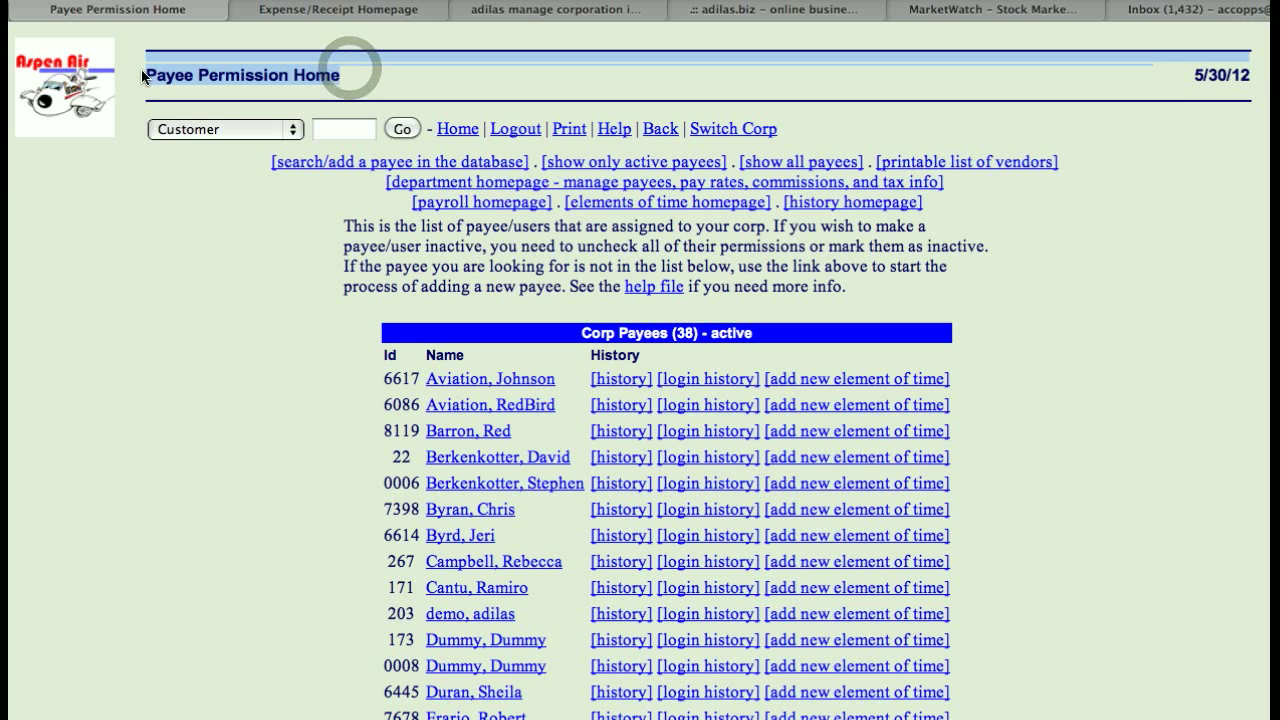
left_click(151, 302)
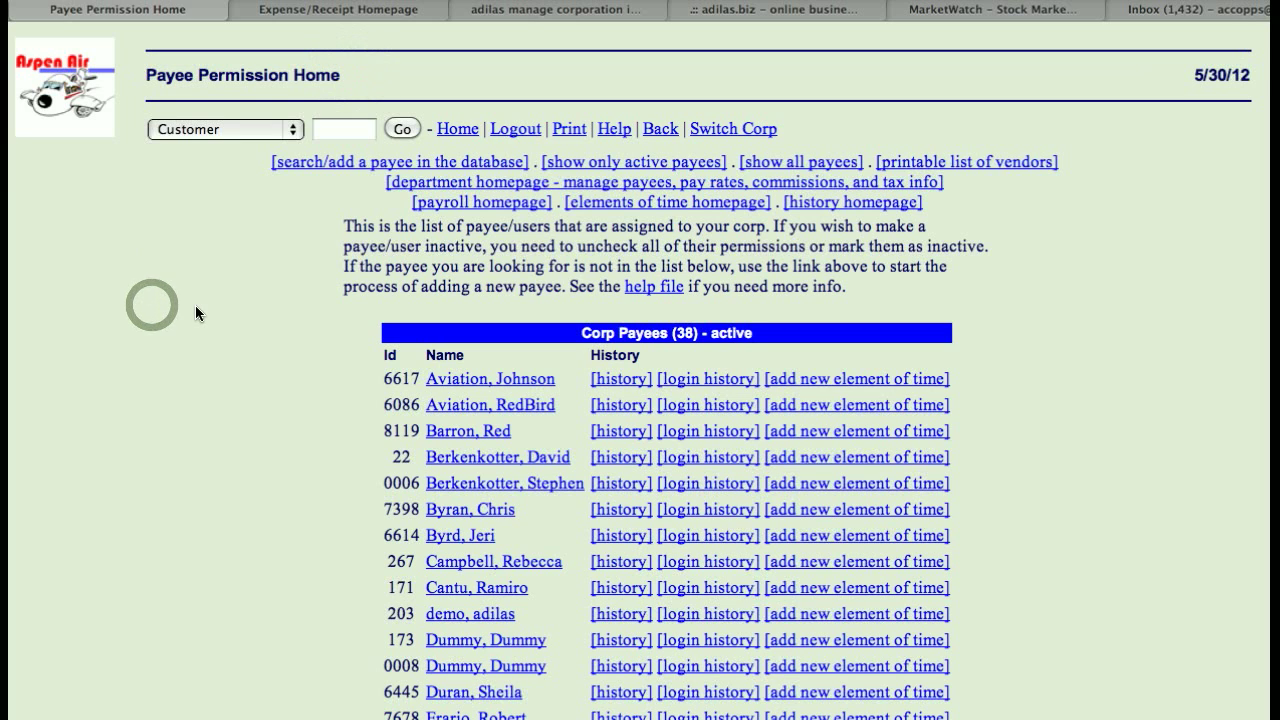